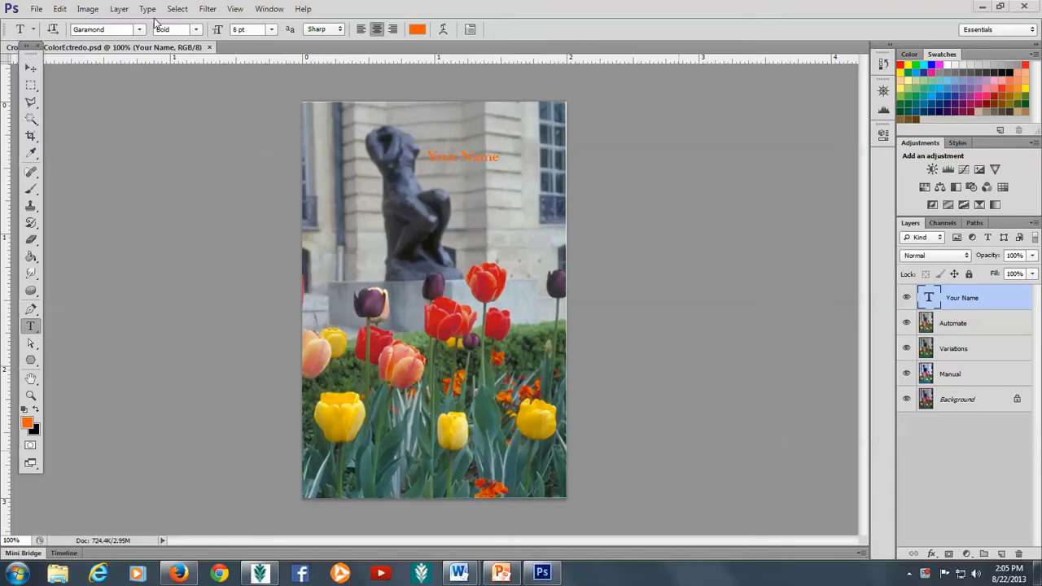
Step: Open Image > Image Size for the 406 × 609 px tulip photo
{"action": "left_click", "coordinate": [88, 9]}
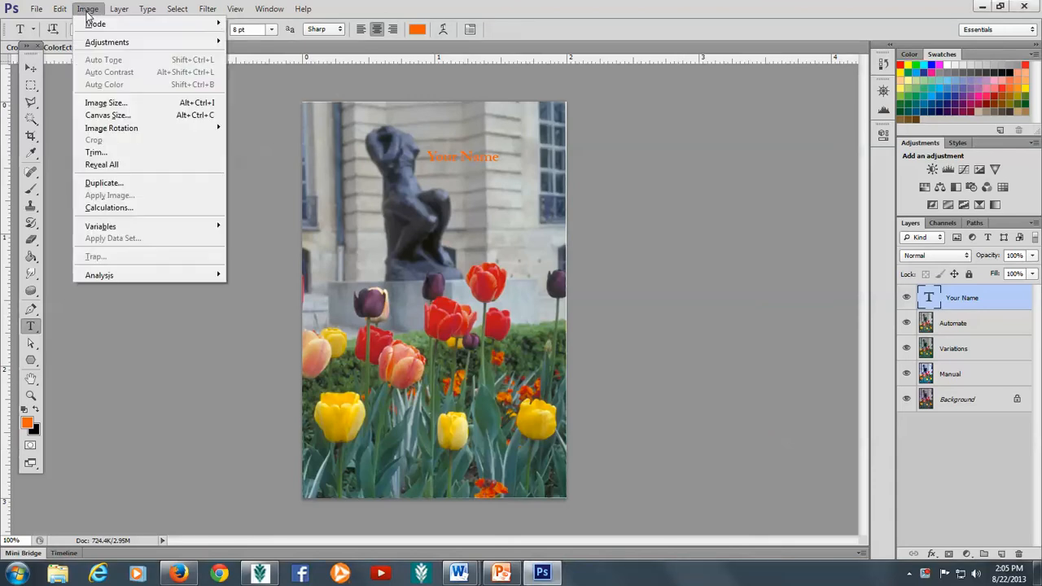
{"action": "mouse_move", "coordinate": [98, 41]}
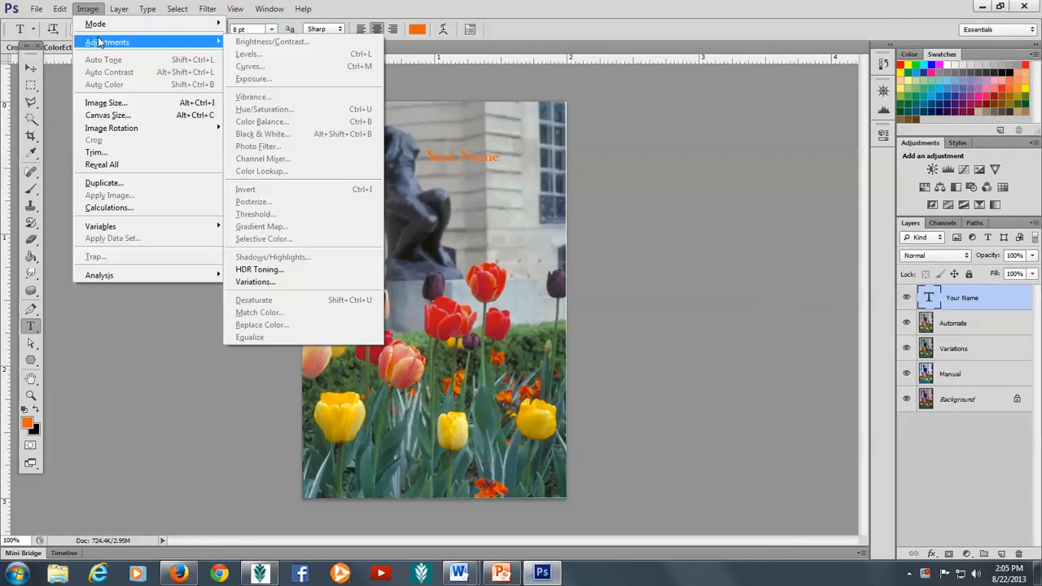
{"action": "left_click", "coordinate": [114, 106]}
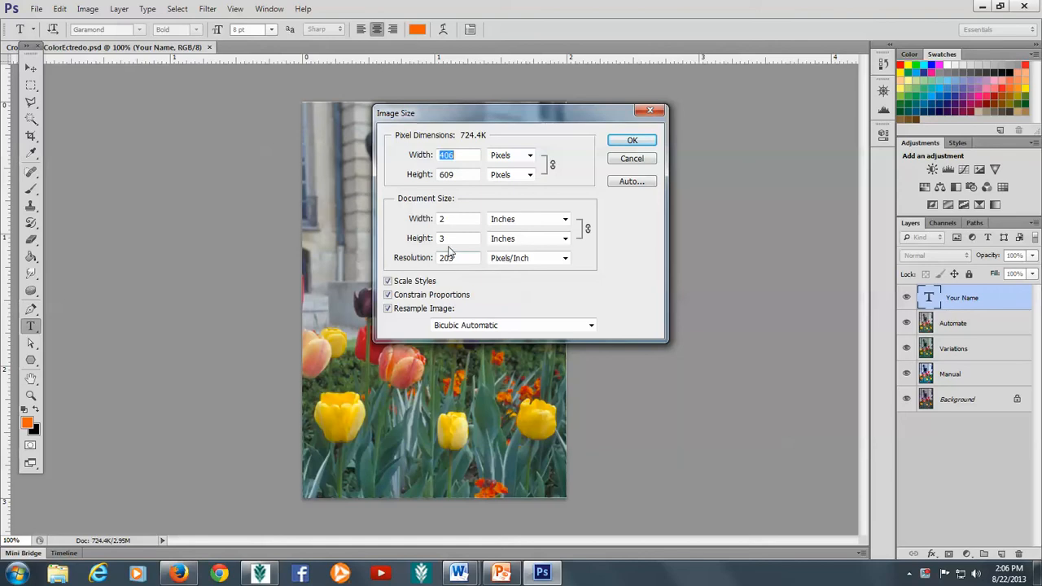
Step: Change the document width from 2 to 3 inches, giving 3 × 4.5 in at 609 × 914 px
{"action": "left_click", "coordinate": [449, 220]}
{"action": "double_click", "coordinate": [448, 220]}
{"action": "type", "text": "4"}
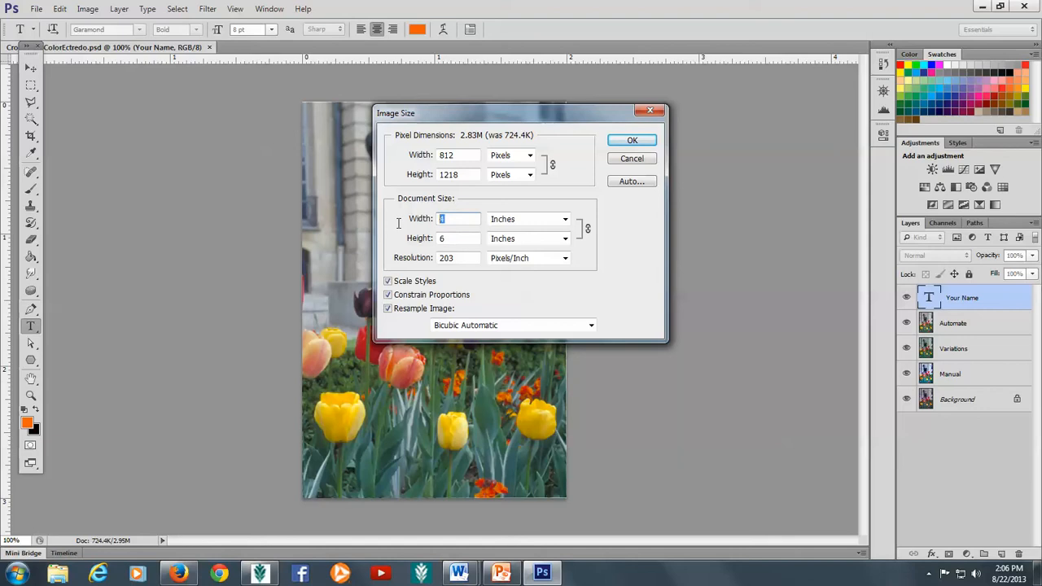
{"action": "key", "text": "BackSpace"}
{"action": "type", "text": "3"}
{"action": "left_click", "coordinate": [642, 143]}
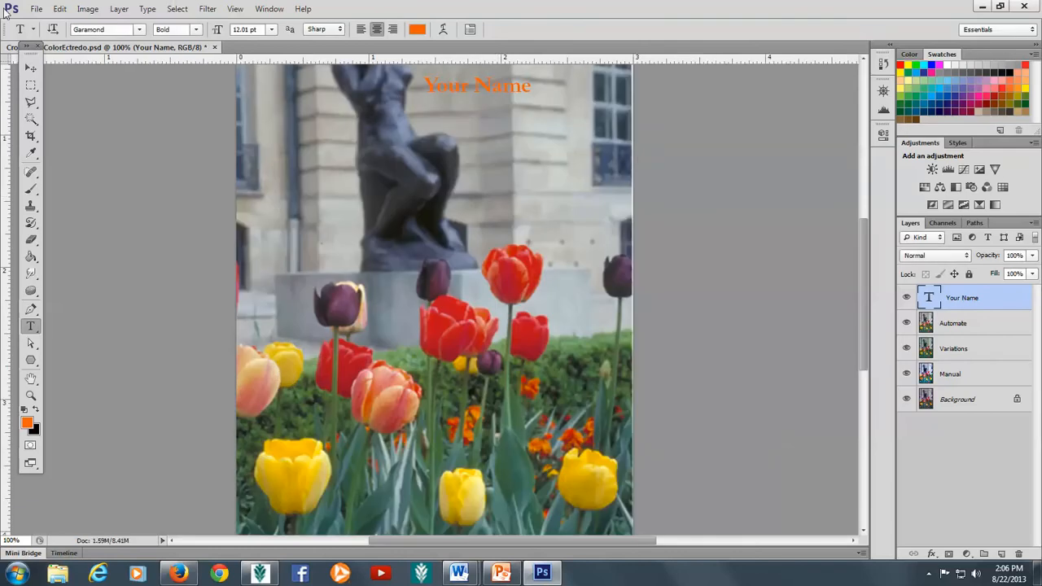
Step: Create 'Before and After 1' from the U.S. Paper letter preset at 203 pixels/inch
{"action": "left_click", "coordinate": [37, 9]}
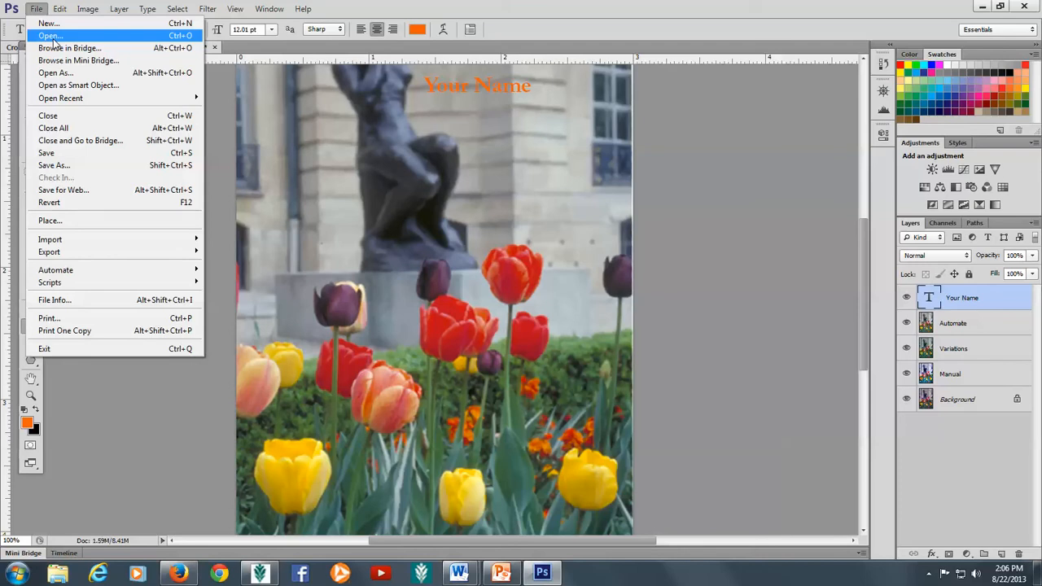
{"action": "left_click", "coordinate": [47, 24]}
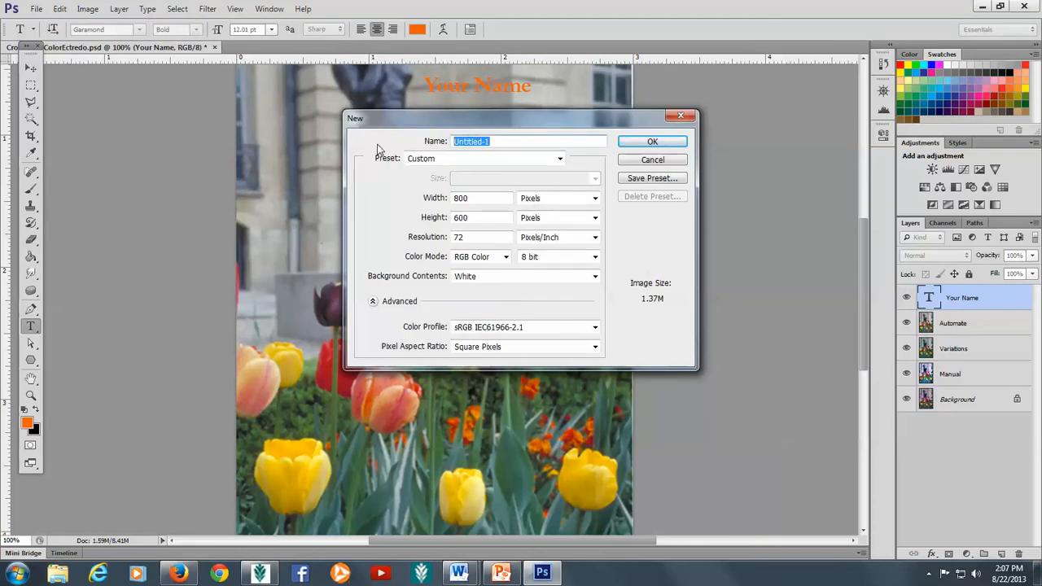
{"action": "type", "text": "Before and After 1"}
{"action": "left_click", "coordinate": [560, 159]}
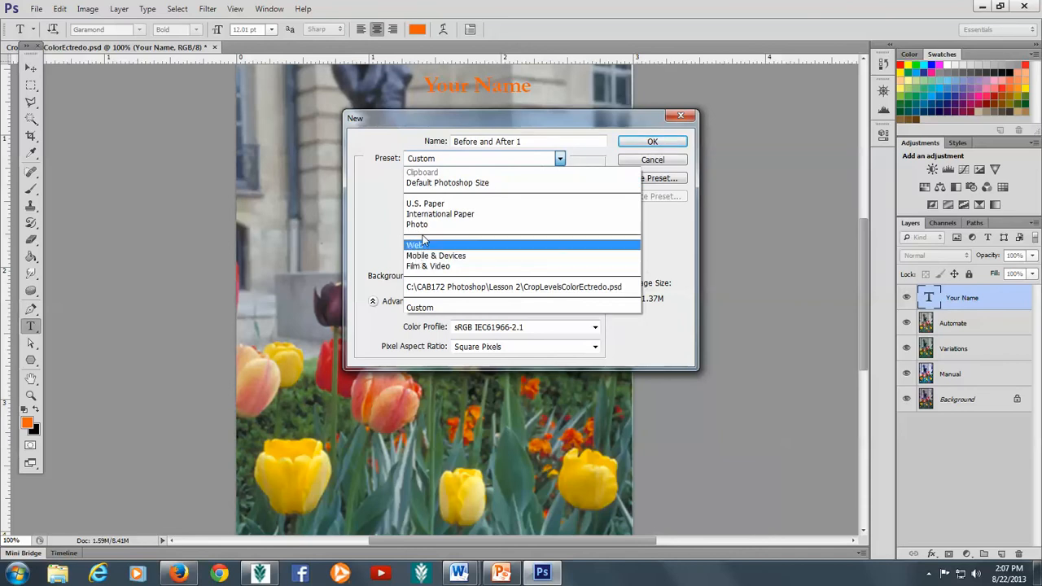
{"action": "left_click", "coordinate": [432, 205]}
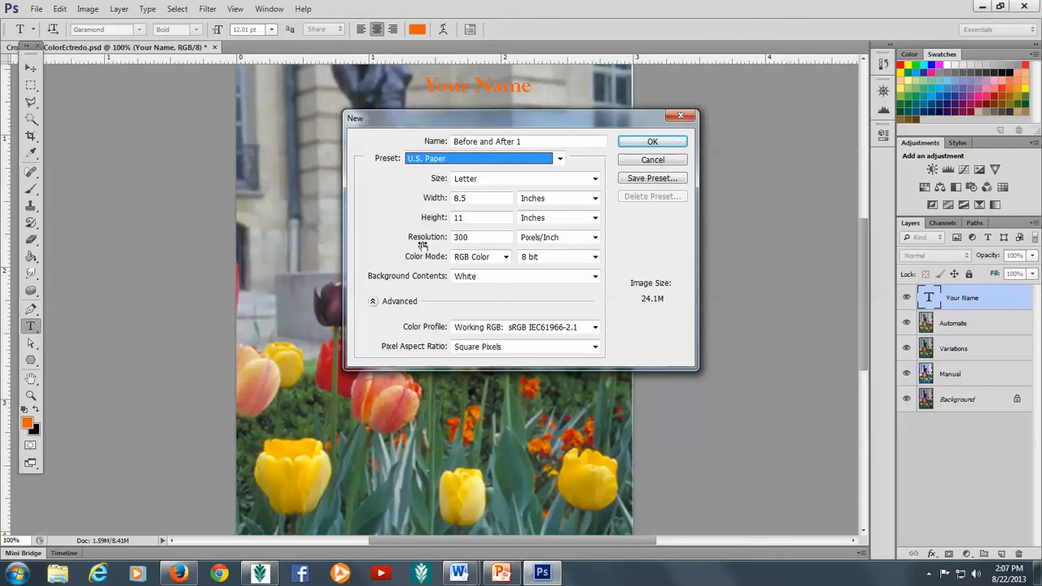
{"action": "left_click_drag", "start_coordinate": [472, 237], "coordinate": [456, 237]}
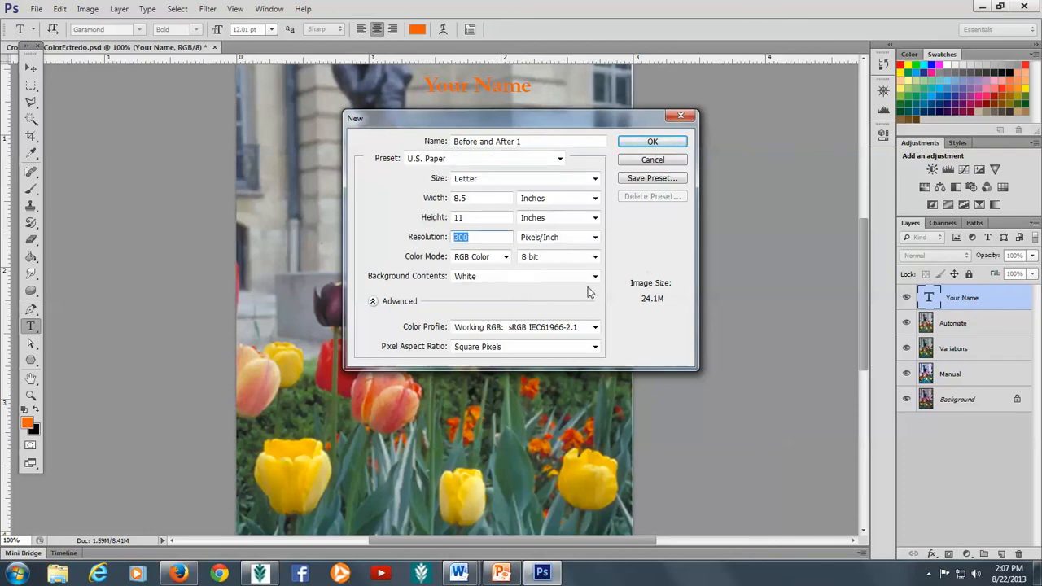
{"action": "type", "text": "20"}
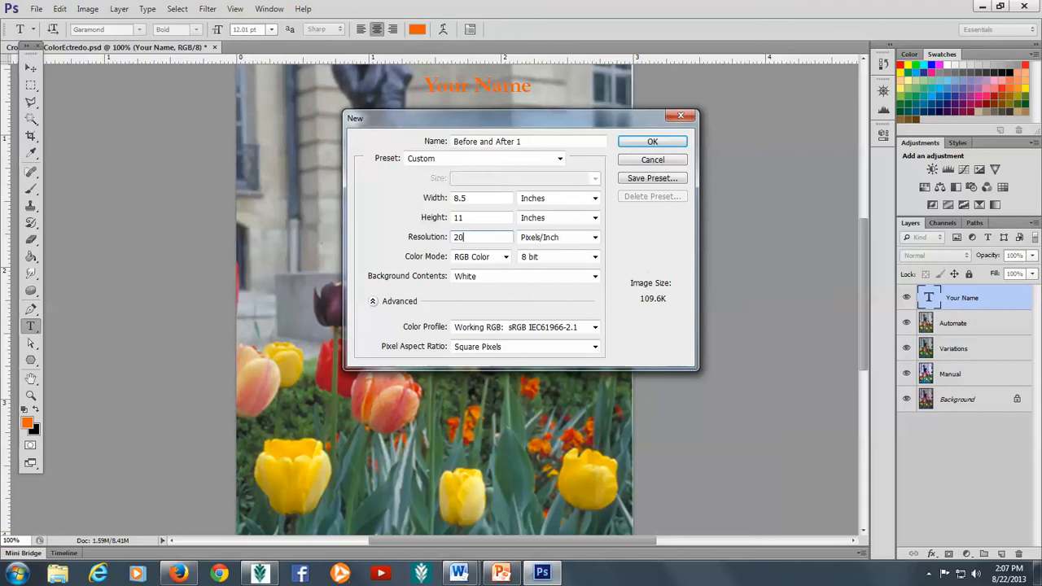
{"action": "type", "text": "3"}
{"action": "left_click", "coordinate": [654, 143]}
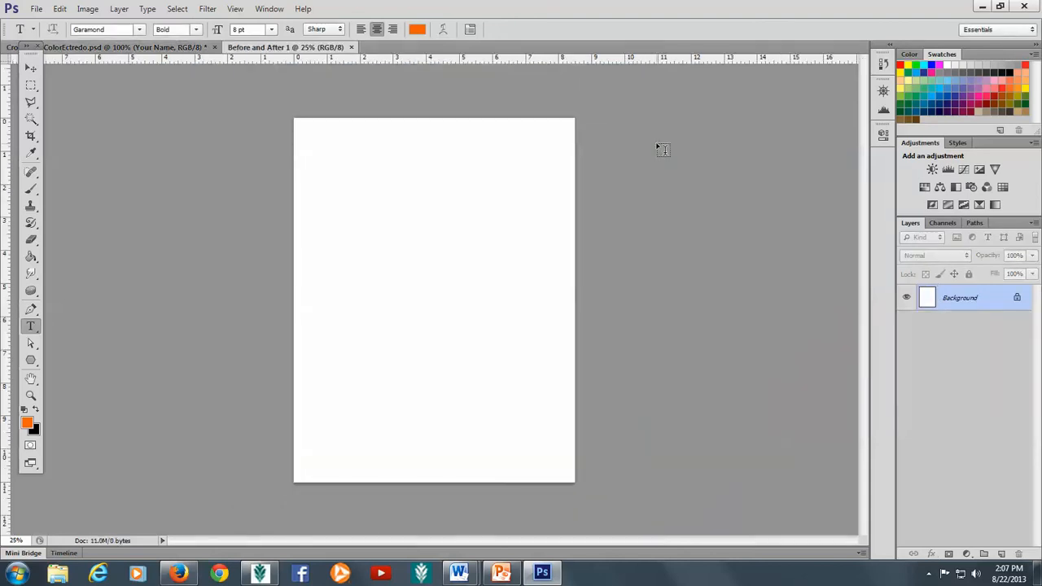
Step: Open CropLevelsColorEct.psd from the Lesson 2 folder
{"action": "left_click", "coordinate": [35, 10]}
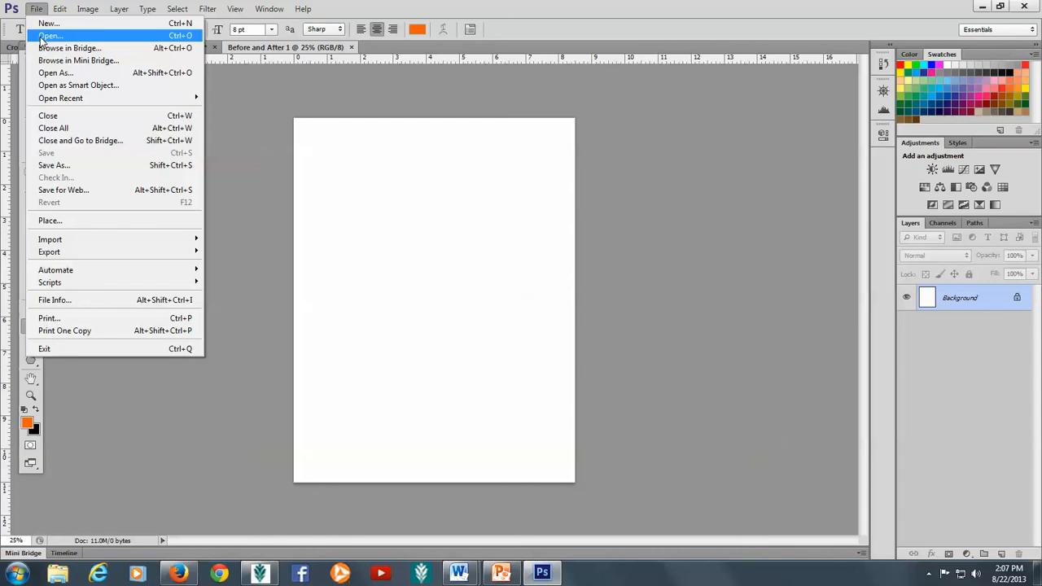
{"action": "left_click", "coordinate": [45, 36]}
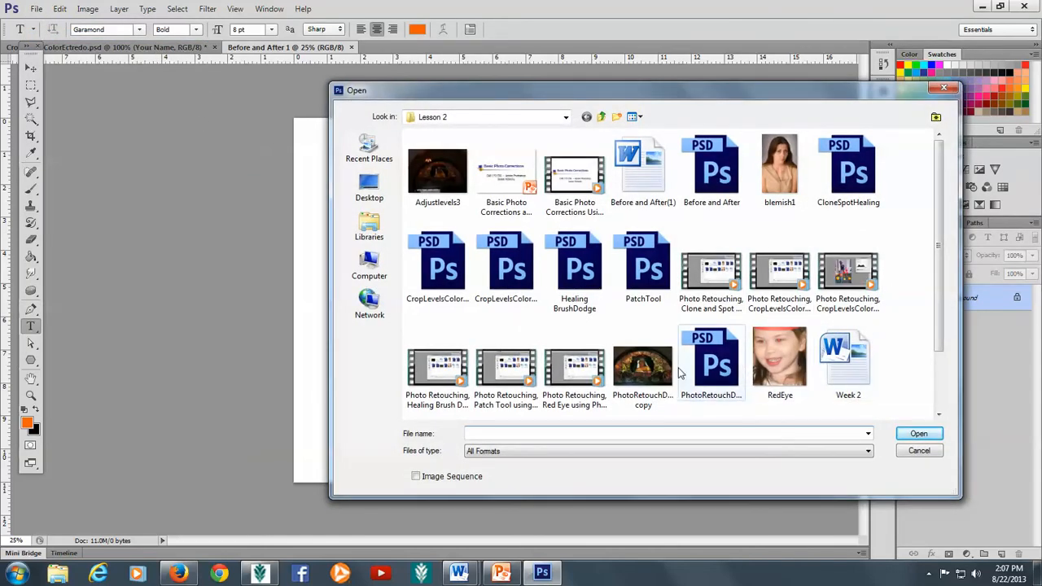
{"action": "left_click", "coordinate": [510, 276]}
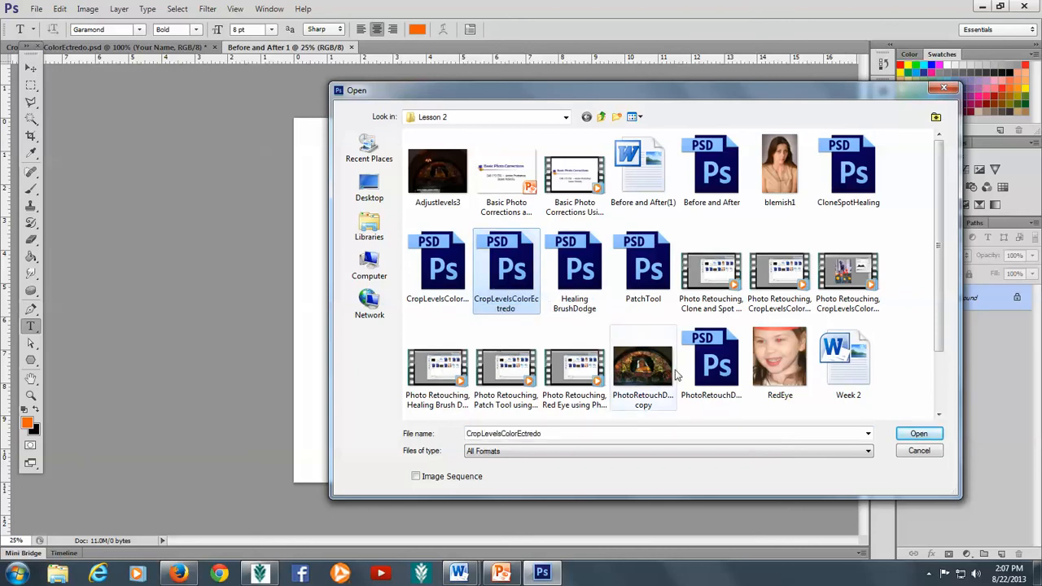
{"action": "left_click", "coordinate": [438, 265]}
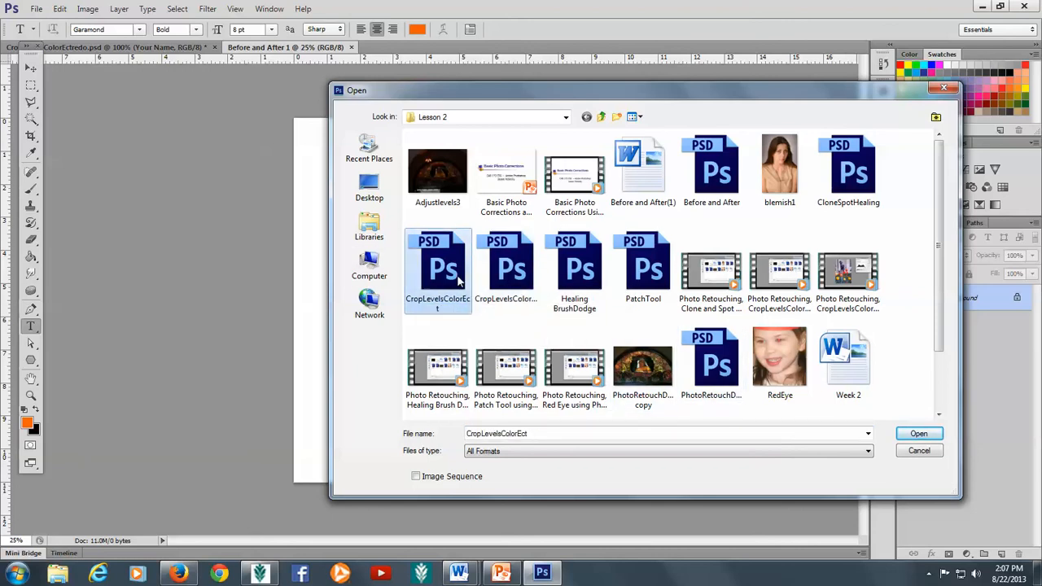
{"action": "left_click", "coordinate": [920, 434]}
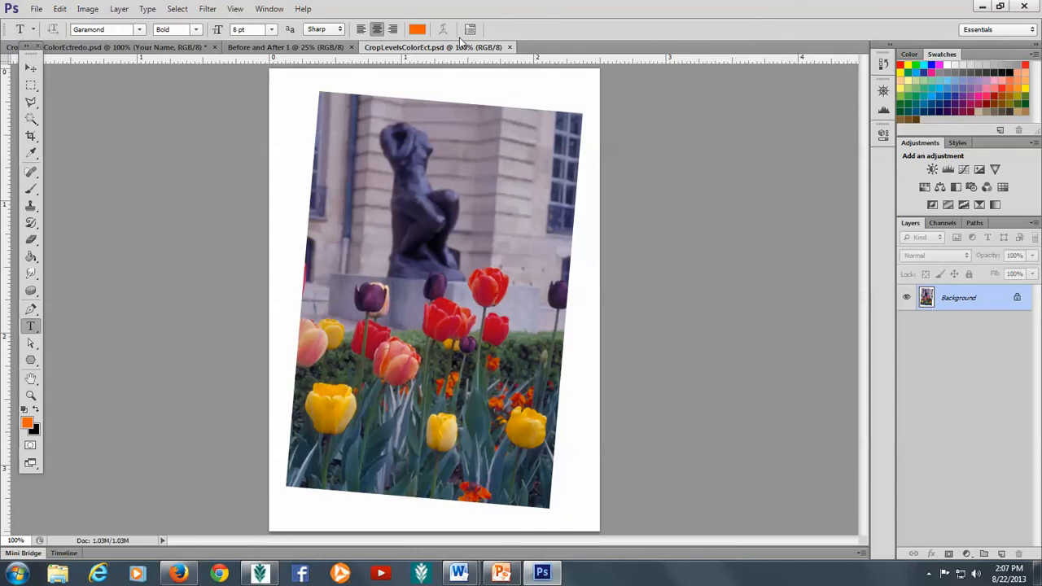
Step: Tile the three open documents using Window > Arrange > 3-up Vertical
{"action": "left_click", "coordinate": [236, 9]}
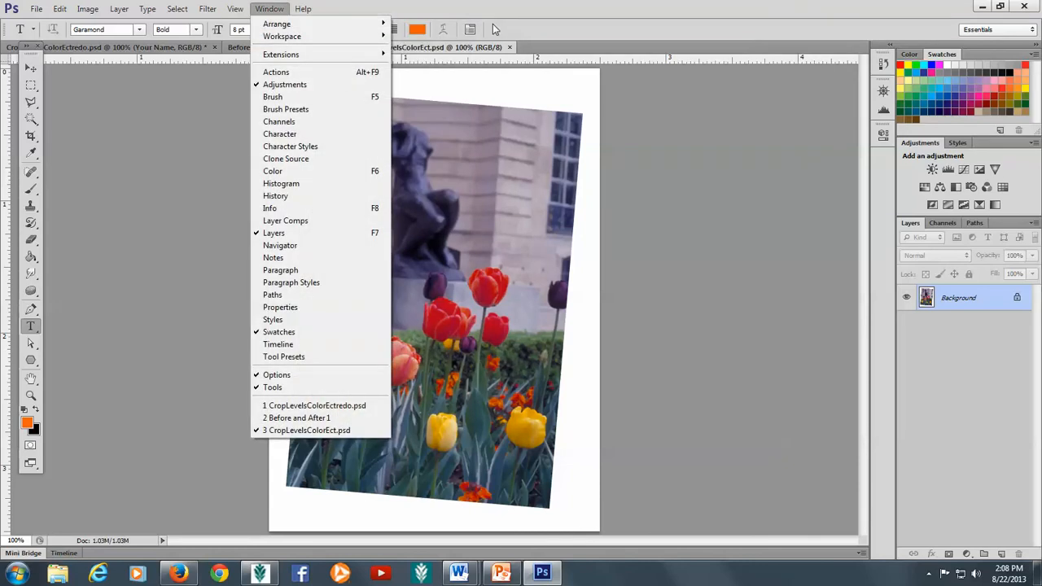
{"action": "mouse_move", "coordinate": [382, 30]}
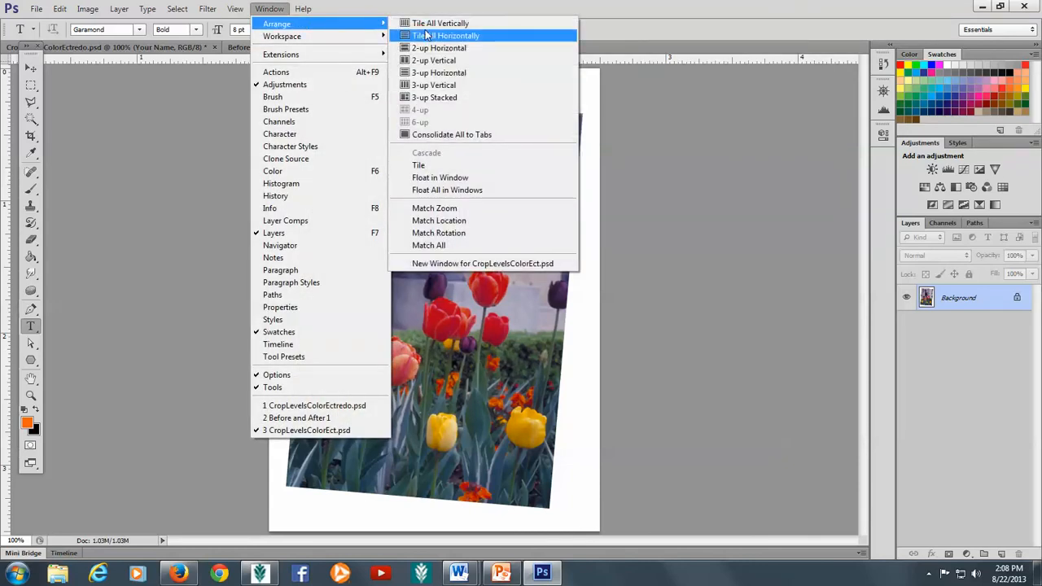
{"action": "left_click", "coordinate": [437, 87]}
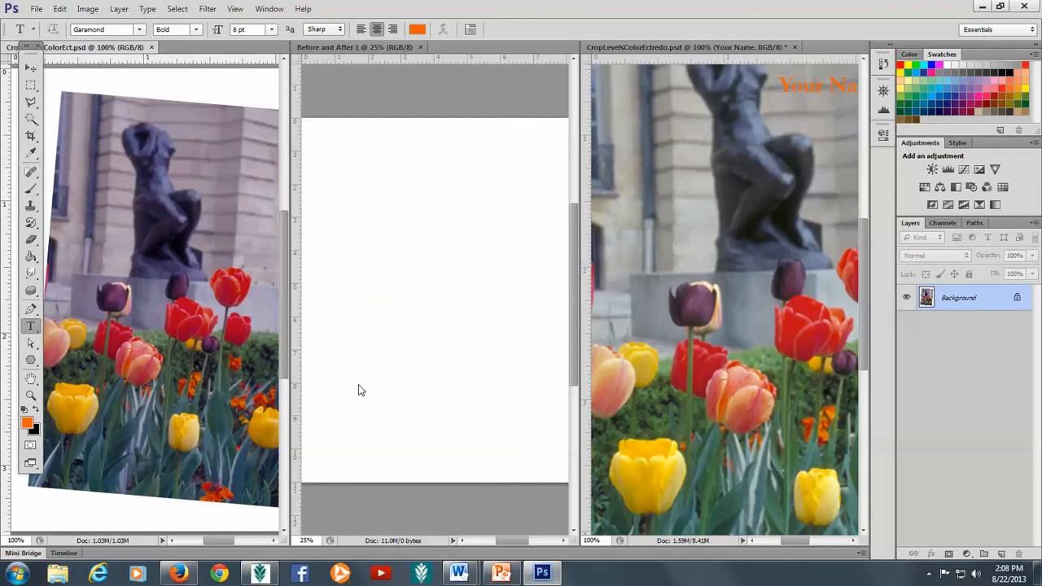
Step: Drag the tilted tulip photo into Before and After 1 and nudge it down slightly
{"action": "left_click", "coordinate": [176, 150]}
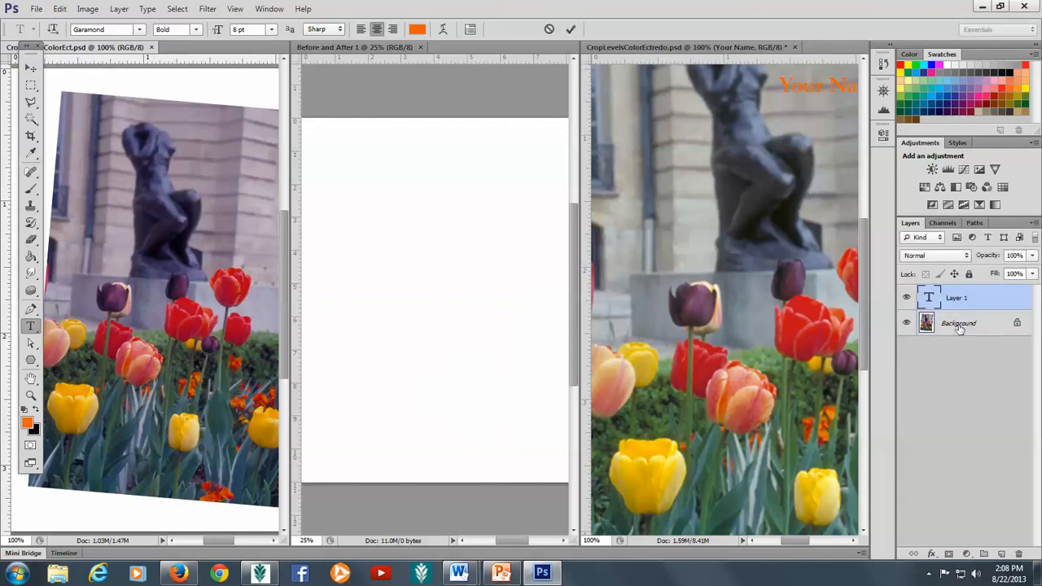
{"action": "left_click_drag", "start_coordinate": [960, 328], "coordinate": [370, 180]}
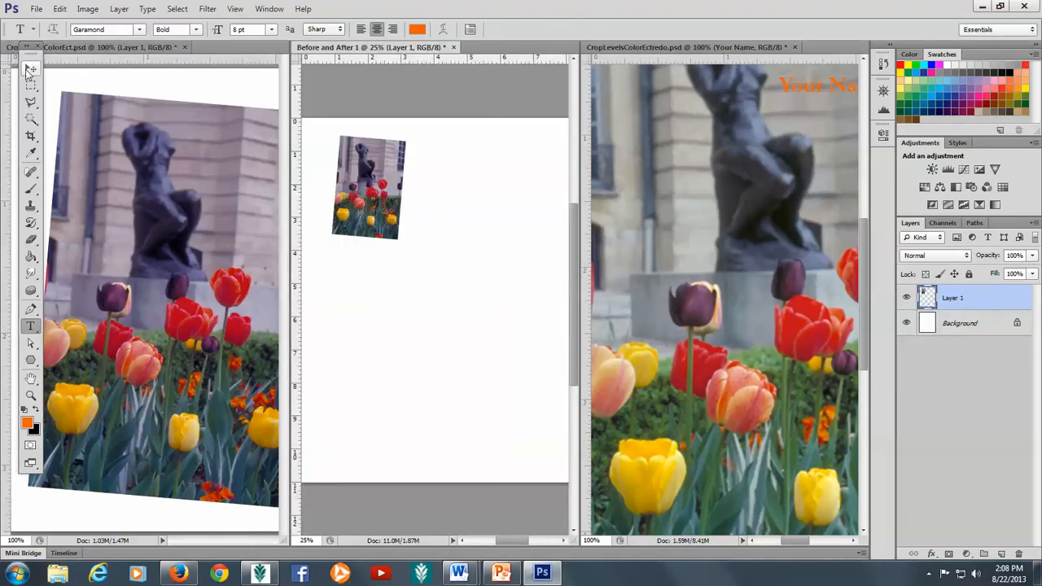
{"action": "key", "text": "v"}
{"action": "mouse_move", "coordinate": [371, 178]}
{"action": "left_mouse_down"}
{"action": "mouse_move", "coordinate": [350, 176]}
{"action": "mouse_move", "coordinate": [371, 180]}
{"action": "mouse_move", "coordinate": [366, 188]}
{"action": "left_mouse_up"}
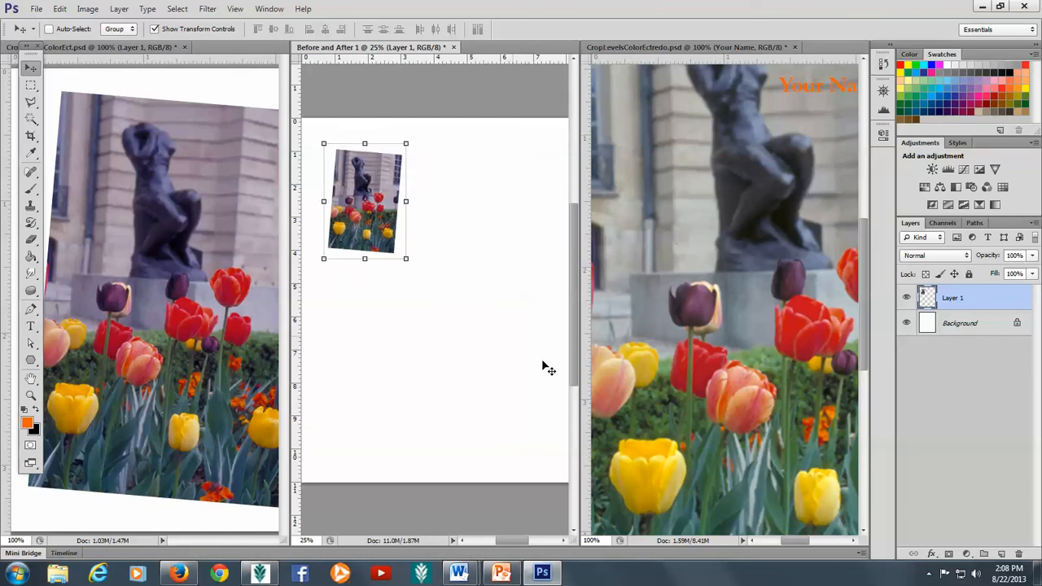
Step: Drag the Manual layer's tulip photo into Before and After 1 below the first
{"action": "left_click", "coordinate": [704, 172]}
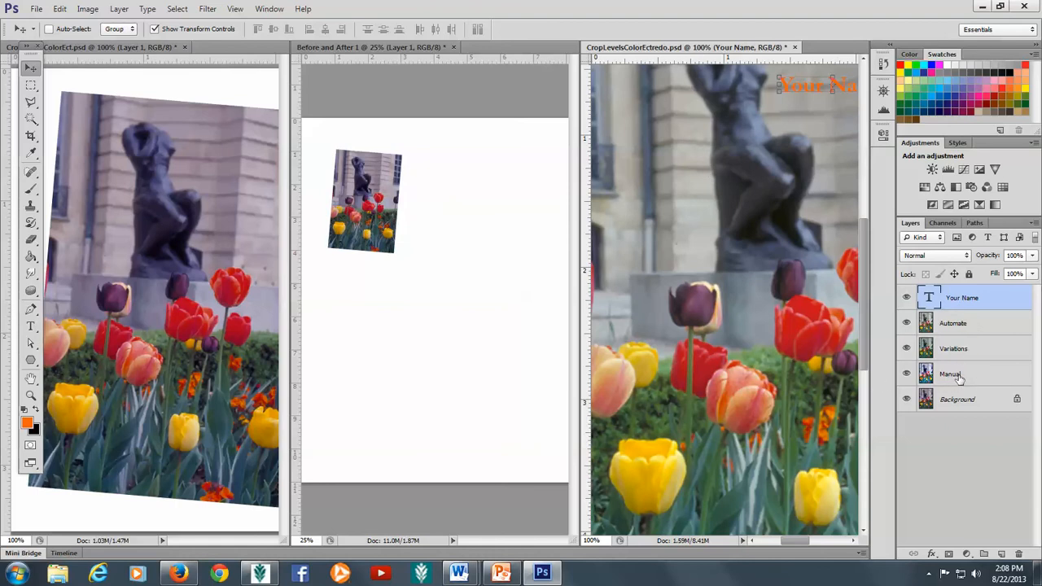
{"action": "left_click", "coordinate": [959, 377]}
{"action": "left_click_drag", "start_coordinate": [960, 377], "coordinate": [385, 323]}
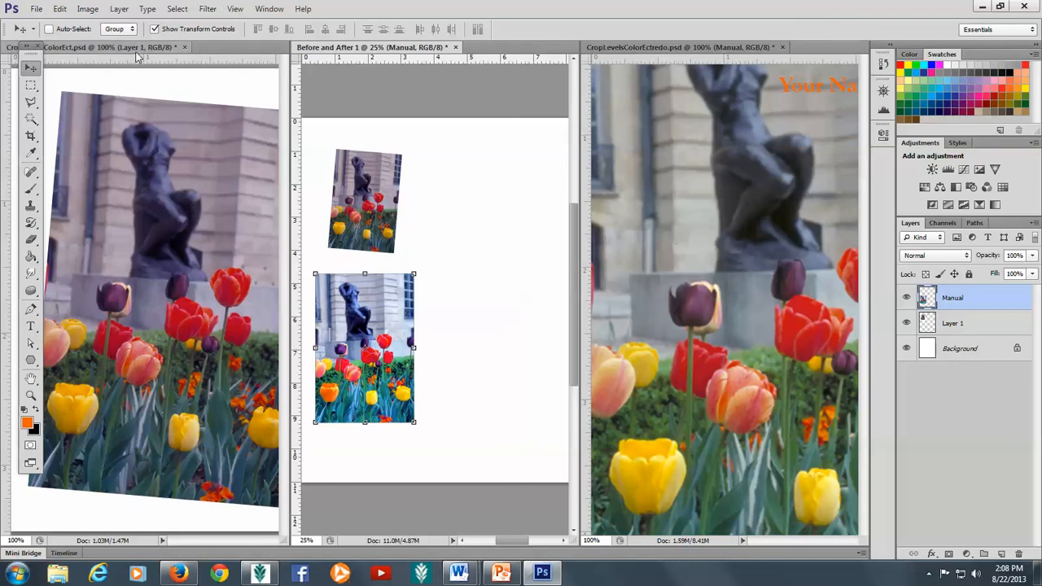
Step: Close CropLevelsColorEct and CropLevelsColorEctredo, declining to save either
{"action": "left_click", "coordinate": [185, 48]}
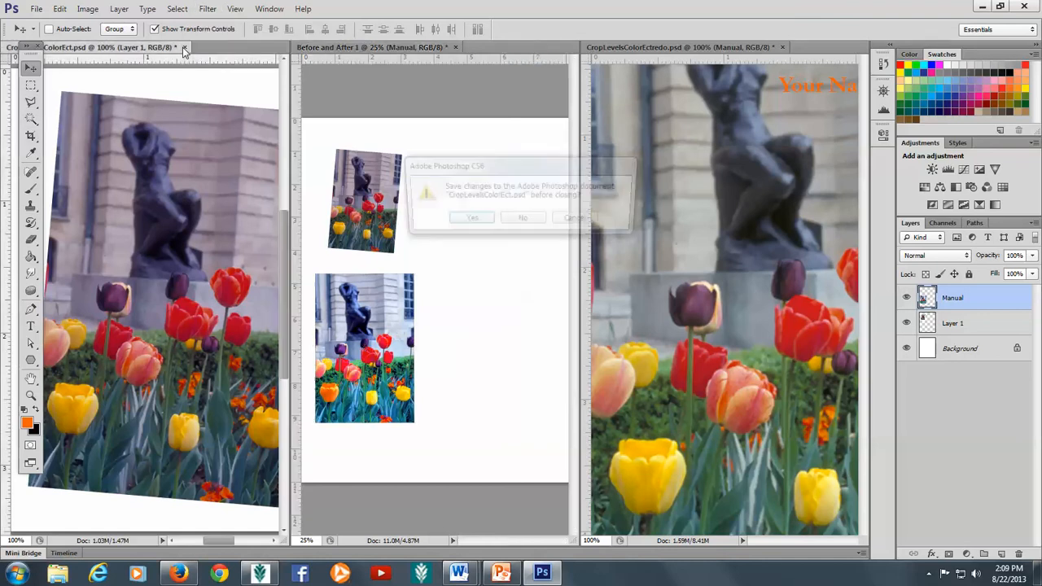
{"action": "left_click", "coordinate": [536, 223]}
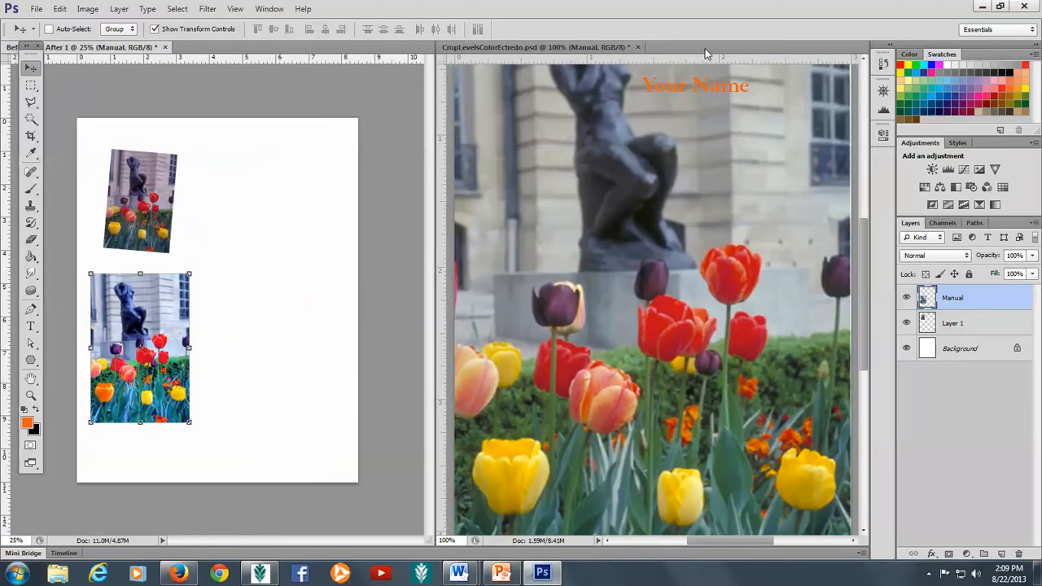
{"action": "left_click", "coordinate": [637, 47]}
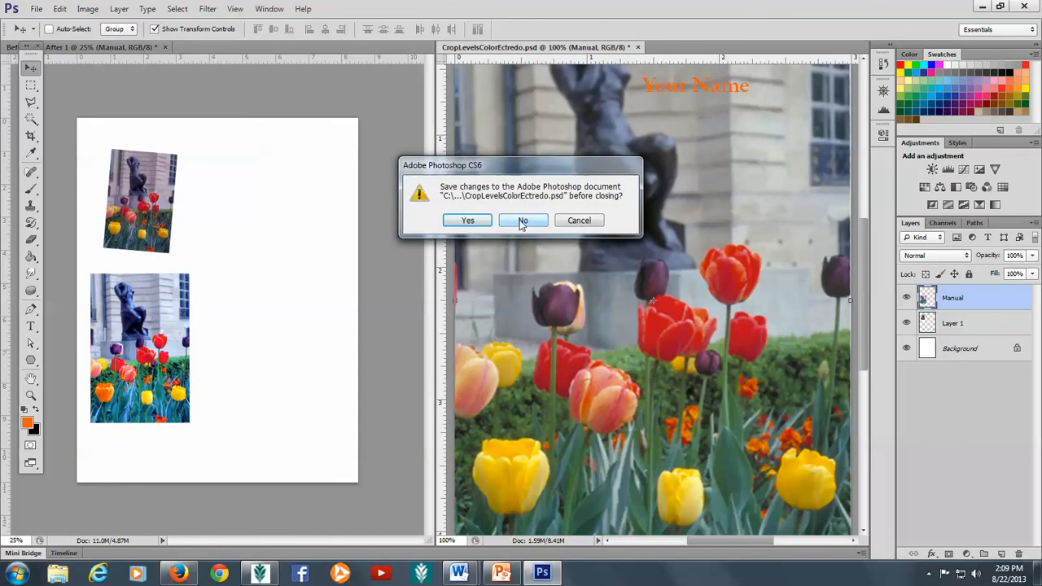
{"action": "left_click", "coordinate": [523, 221]}
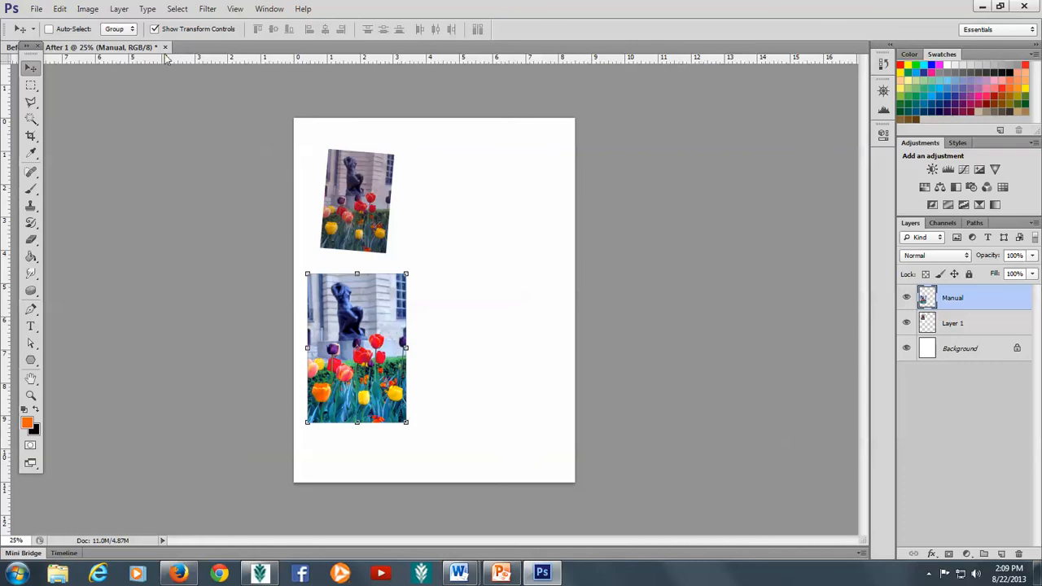
Step: Pull a vertical guide to ~3.8 in and horizontal guides to ~2.9 and ~6.55 in
{"action": "left_click", "coordinate": [240, 11]}
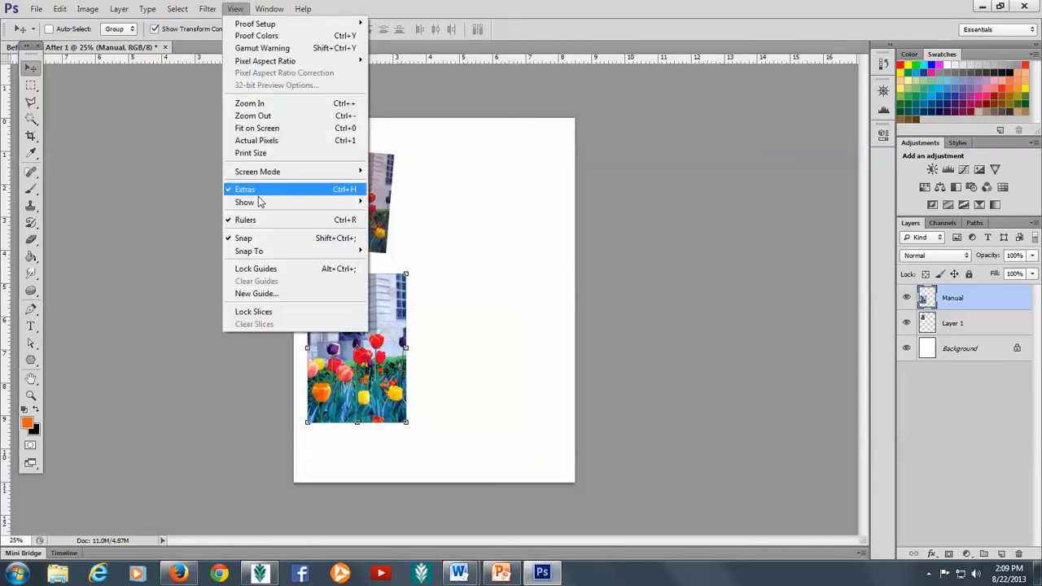
{"action": "left_click", "coordinate": [517, 26]}
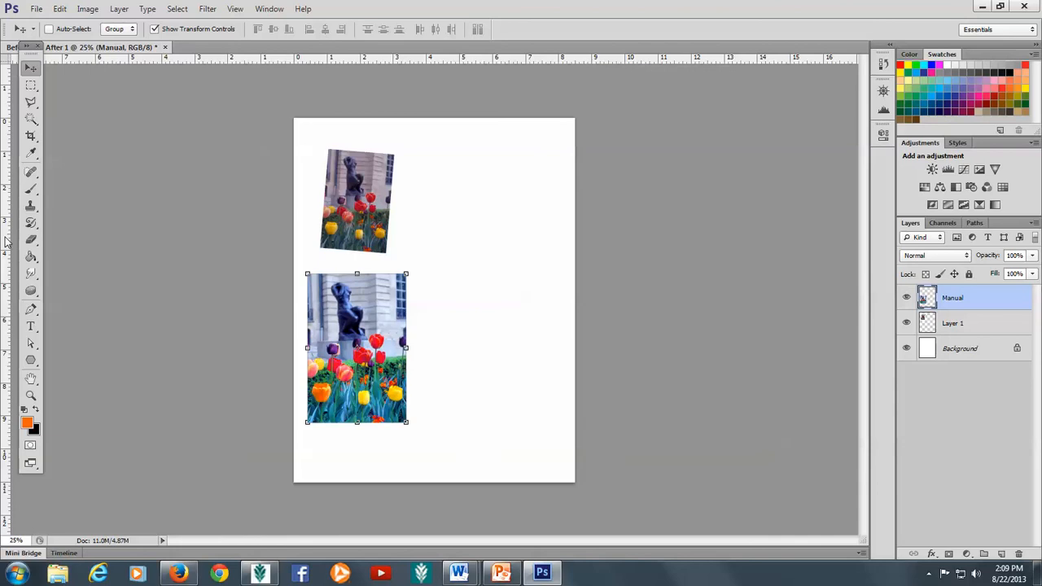
{"action": "left_click_drag", "start_coordinate": [4, 241], "coordinate": [436, 276]}
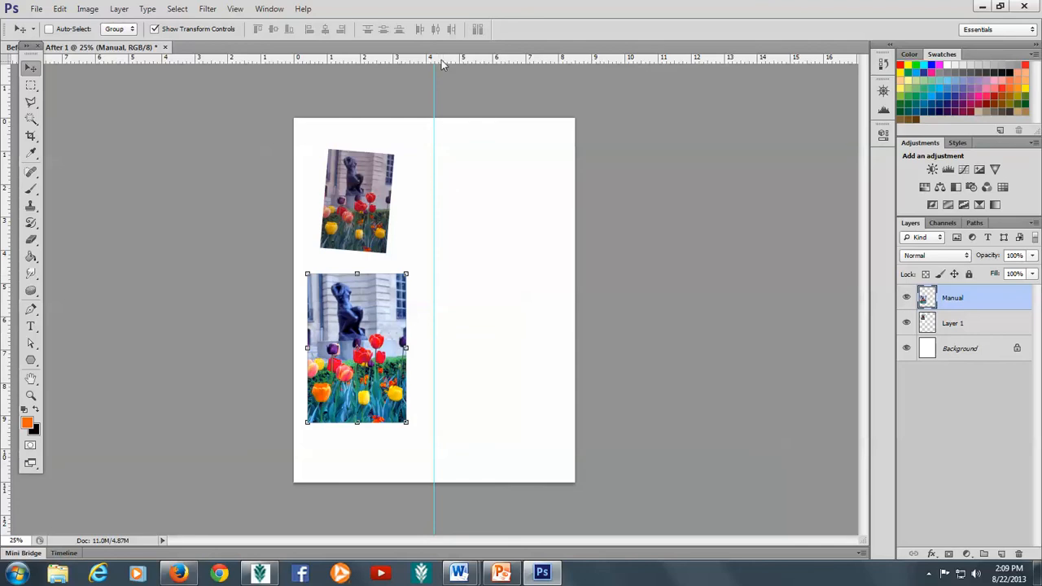
{"action": "left_click_drag", "start_coordinate": [442, 64], "coordinate": [440, 209]}
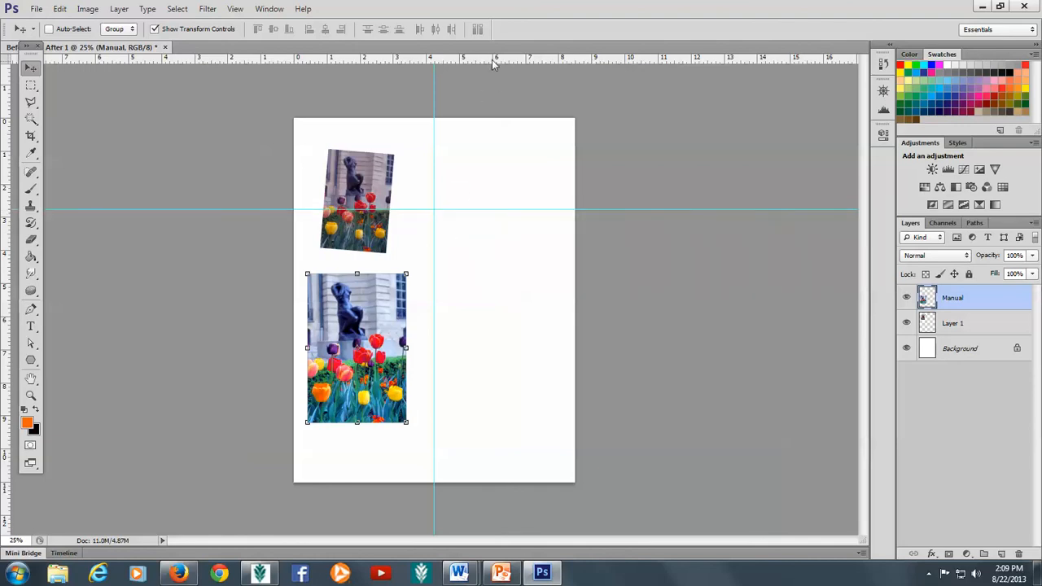
{"action": "left_click_drag", "start_coordinate": [492, 59], "coordinate": [487, 352]}
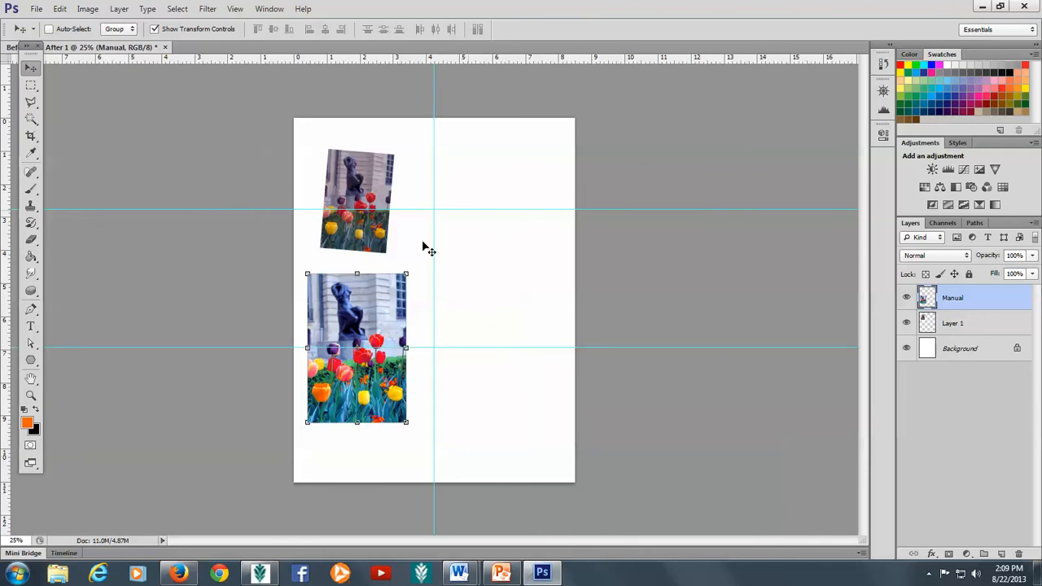
{"action": "left_click", "coordinate": [31, 326]}
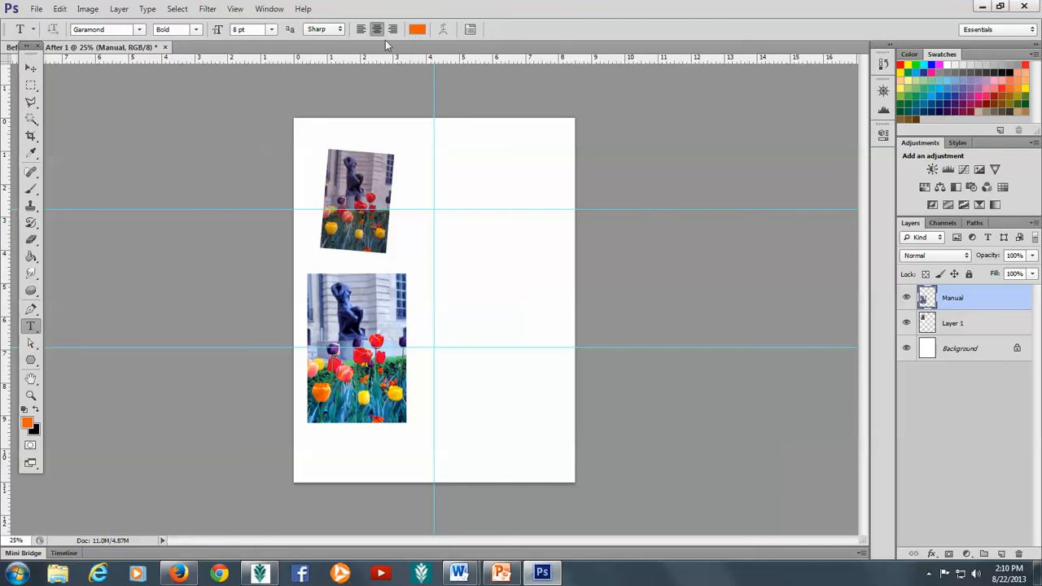
Step: Reset default black colour, left-align, and start a 24 pt text layer at the vertical guide
{"action": "left_click", "coordinate": [37, 412]}
{"action": "left_click", "coordinate": [23, 411]}
{"action": "left_click", "coordinate": [363, 30]}
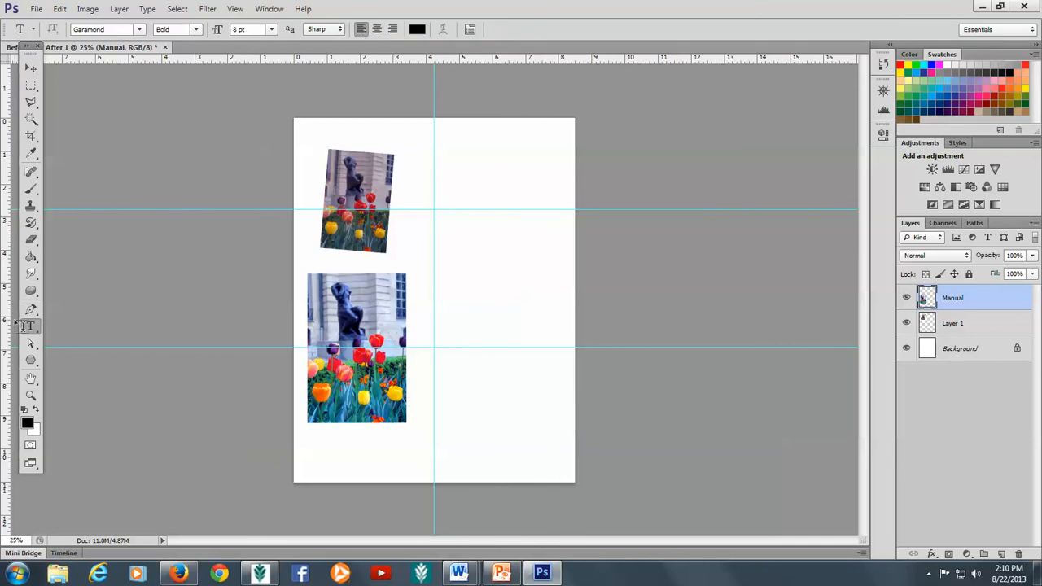
{"action": "left_click", "coordinate": [437, 192]}
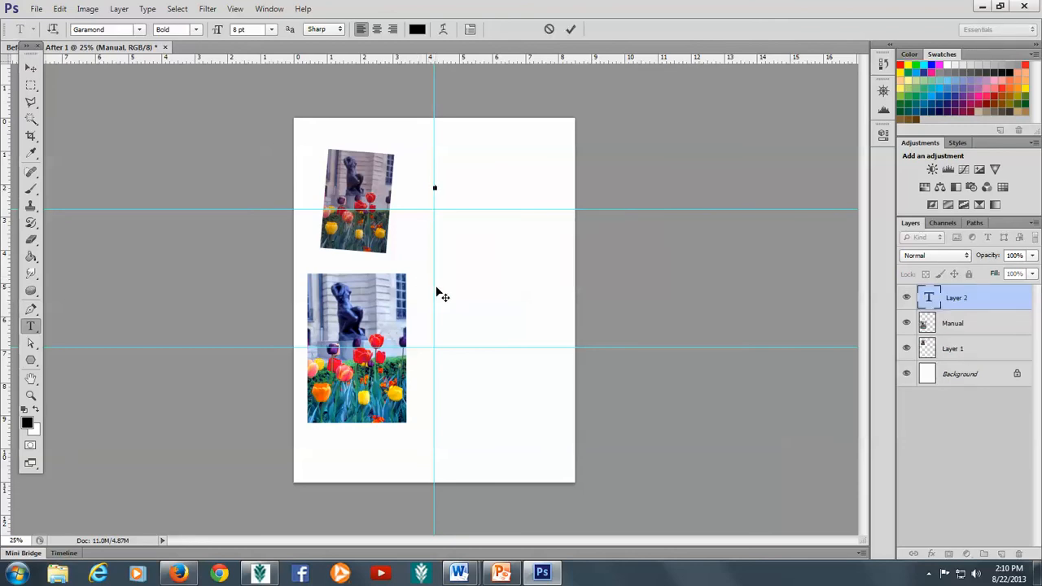
{"action": "left_click", "coordinate": [272, 29]}
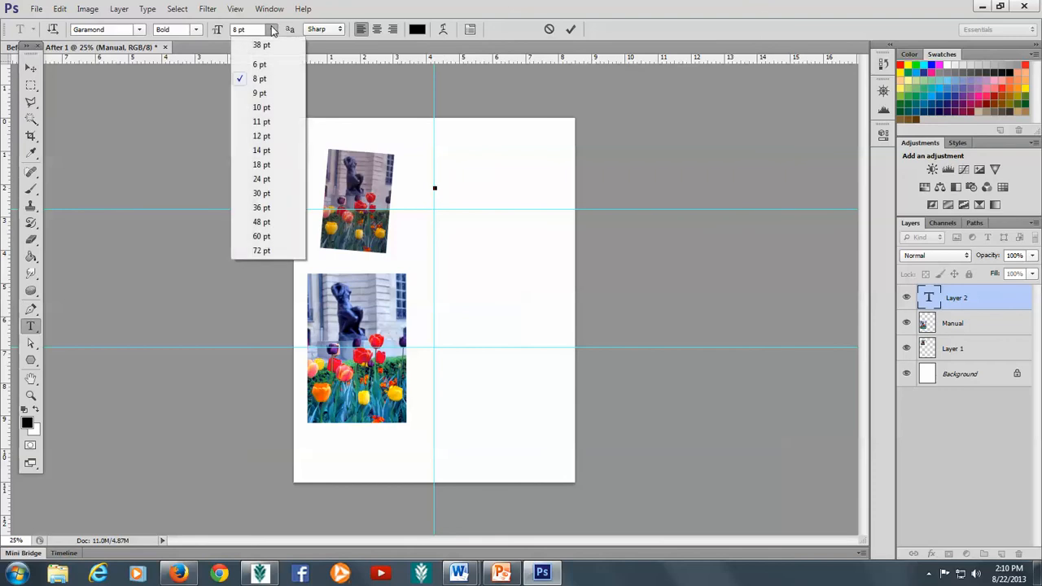
{"action": "left_click", "coordinate": [262, 179]}
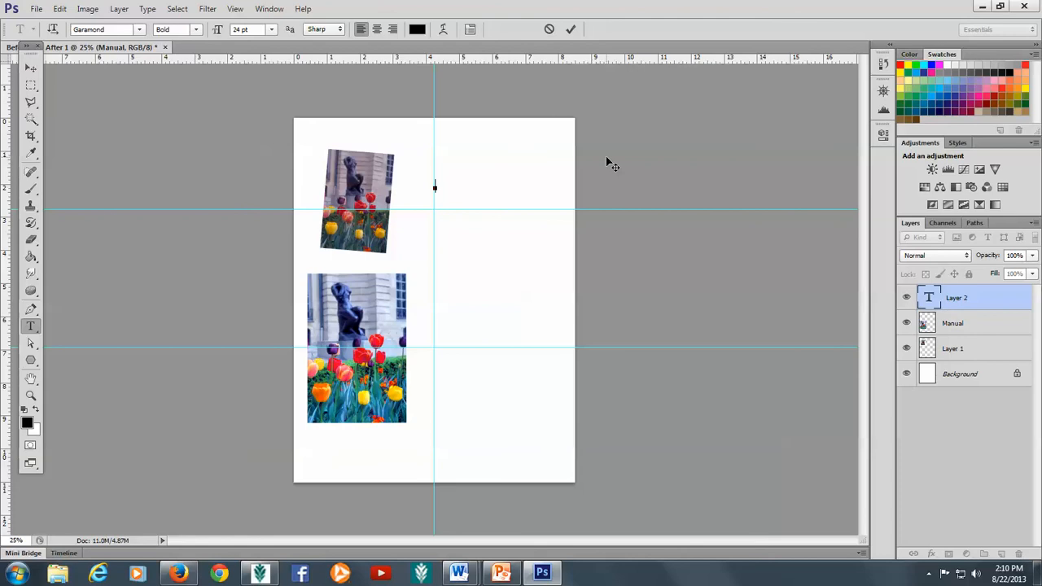
Step: Type 'Before', commit it, and nudge it down onto the top guide
{"action": "type", "text": "Before"}
{"action": "left_click", "coordinate": [573, 29]}
{"action": "left_click", "coordinate": [573, 30]}
{"action": "left_click", "coordinate": [29, 70]}
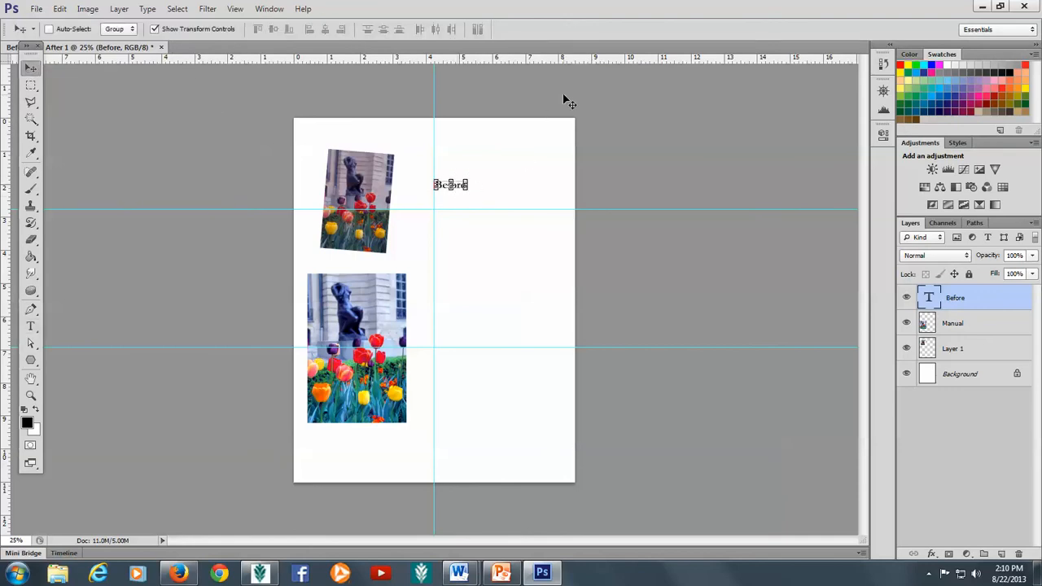
{"action": "key", "text": "shift+Down"}
{"action": "key", "text": "shift+Down"}
{"action": "key", "text": "shift+Down"}
{"action": "key", "text": "shift+Down"}
{"action": "key", "text": "shift+Down"}
{"action": "key", "text": "shift+Down"}
{"action": "key", "text": "shift+Down"}
{"action": "key", "text": "shift+Down"}
{"action": "key", "text": "shift+Down"}
{"action": "key", "text": "shift+Down"}
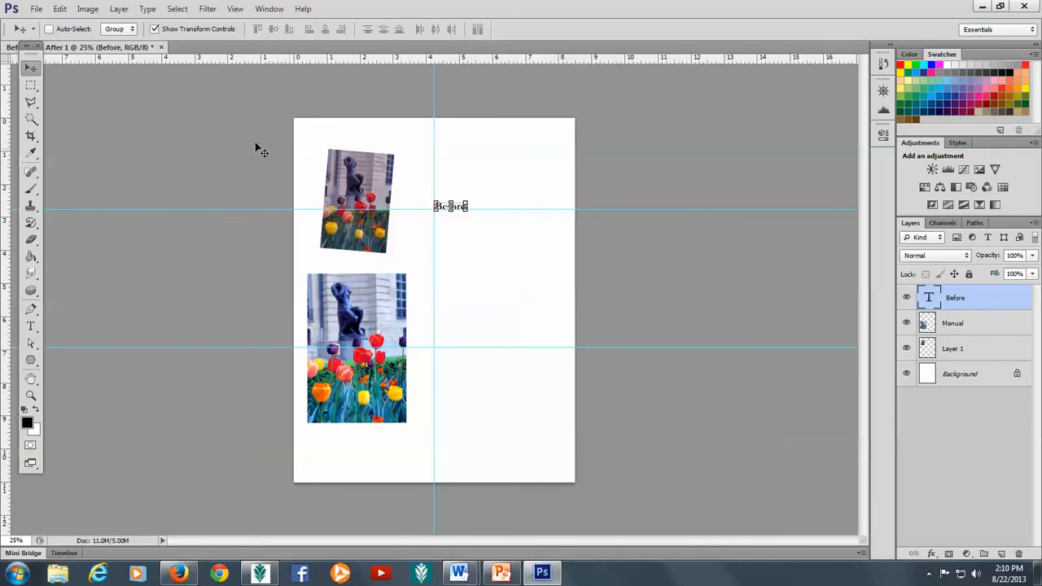
Step: Type 'After' at the vertical guide and nudge it down onto the lower guide
{"action": "left_click", "coordinate": [31, 328]}
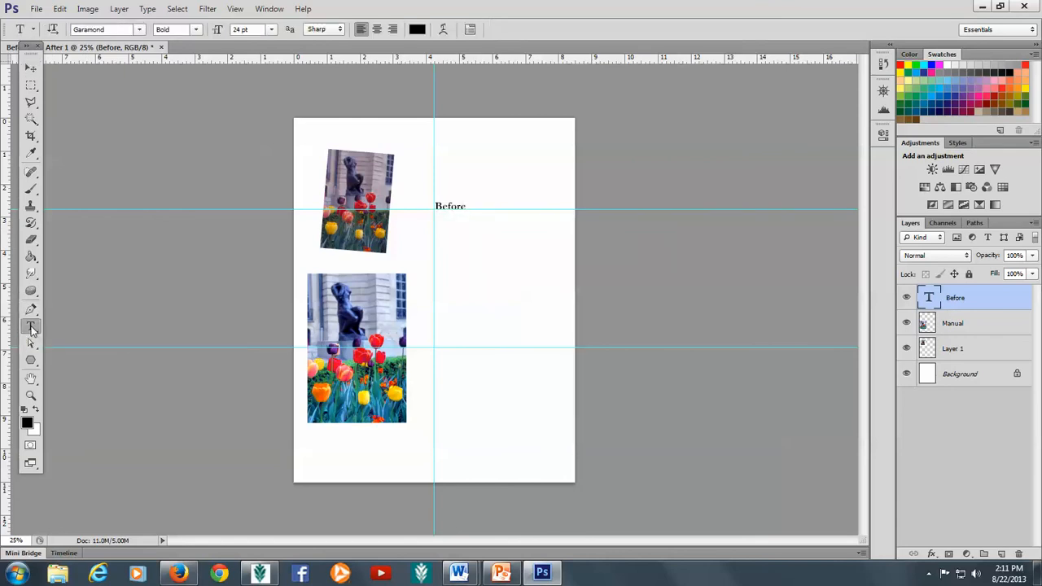
{"action": "left_click", "coordinate": [436, 338]}
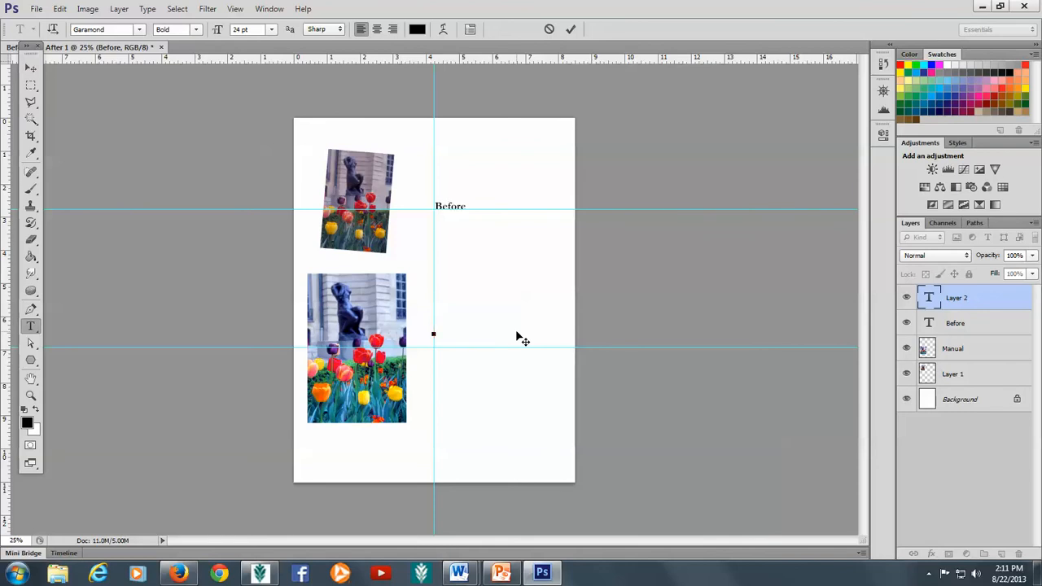
{"action": "type", "text": "After"}
{"action": "left_click", "coordinate": [31, 65]}
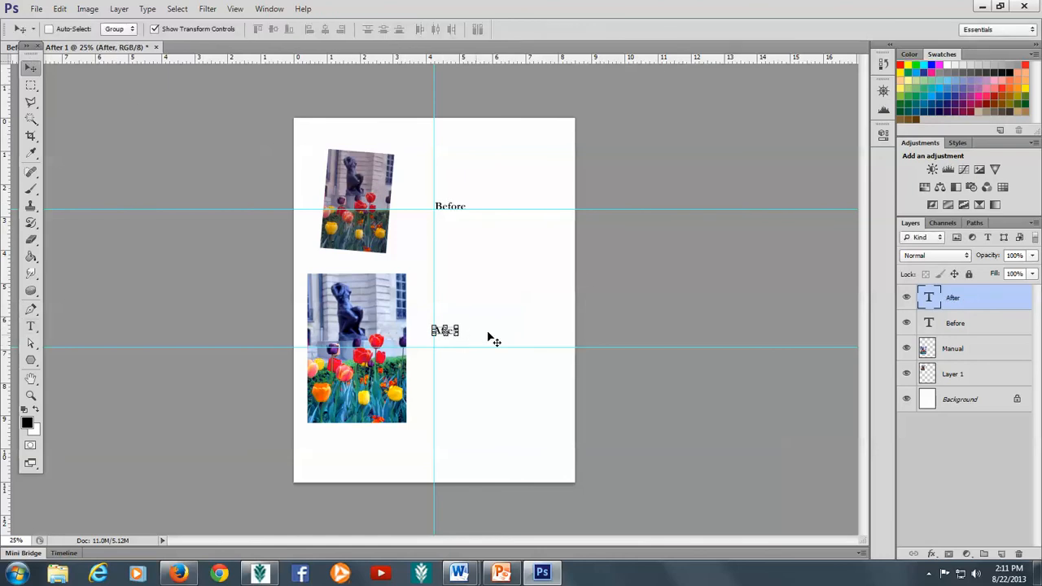
{"action": "key", "text": "Down"}
{"action": "key", "text": "Down"}
{"action": "key", "text": "Down"}
{"action": "key", "text": "Down"}
{"action": "key", "text": "Down"}
{"action": "key", "text": "Down"}
{"action": "key", "text": "Down"}
{"action": "key", "text": "Down"}
{"action": "key", "text": "Down"}
{"action": "key", "text": "Down"}
{"action": "key", "text": "Down"}
{"action": "key", "text": "Down"}
{"action": "key", "text": "Down"}
{"action": "key", "text": "Down"}
{"action": "key", "text": "Down"}
{"action": "key", "text": "Down"}
{"action": "key", "text": "Down"}
{"action": "key", "text": "Down"}
{"action": "key", "text": "Down"}
{"action": "key", "text": "Down"}
{"action": "key", "text": "Down"}
{"action": "key", "text": "Down"}
{"action": "key", "text": "Down"}
{"action": "key", "text": "Down"}
{"action": "key", "text": "Down"}
{"action": "key", "text": "Down"}
{"action": "key", "text": "Down"}
{"action": "key", "text": "Down"}
{"action": "key", "text": "Down"}
{"action": "key", "text": "Down"}
{"action": "key", "text": "Down"}
{"action": "key", "text": "Down"}
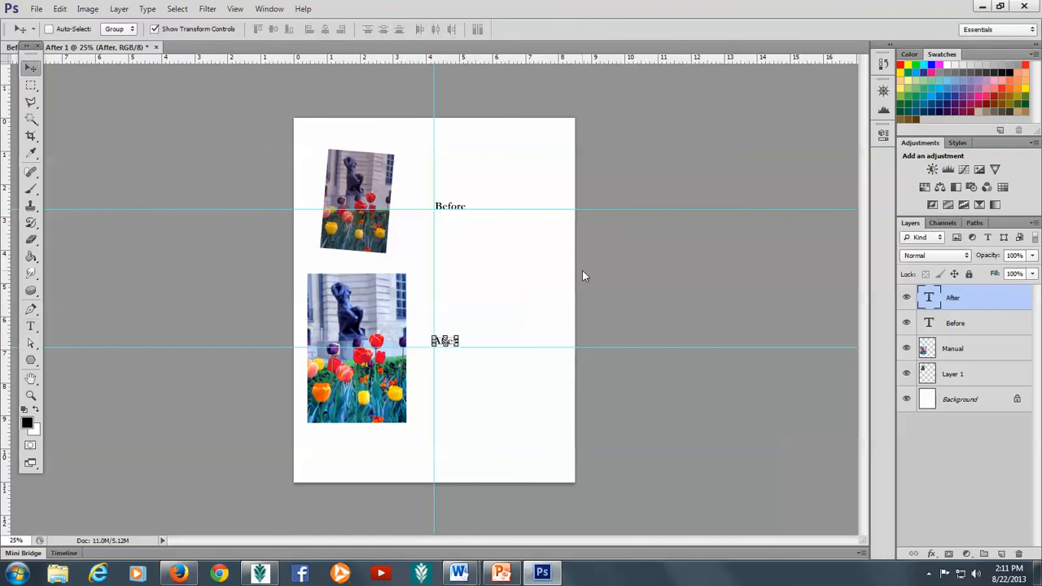
{"action": "left_click", "coordinate": [30, 327]}
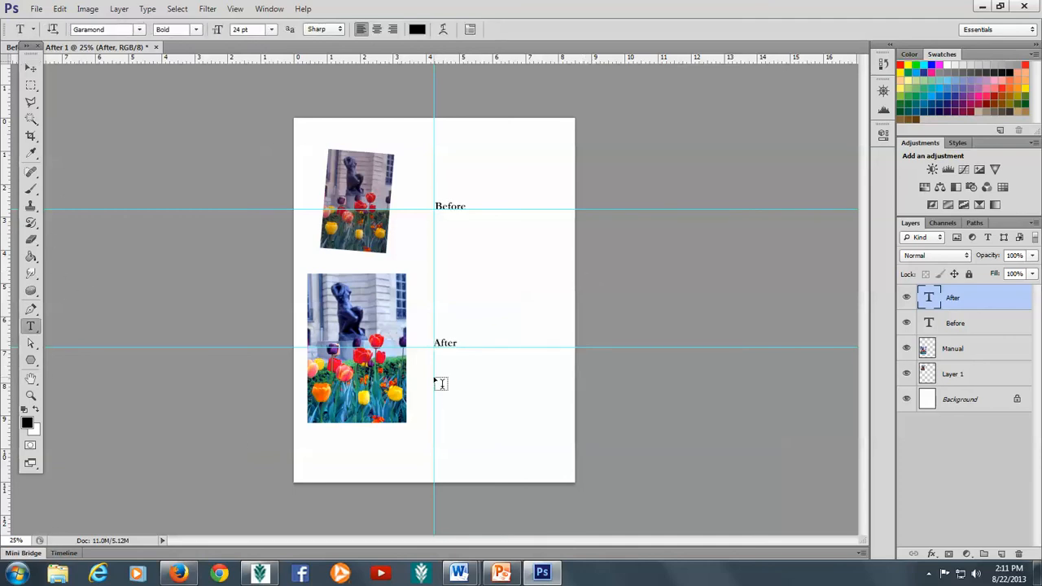
Step: Type 'Your Name', 'Photoshop CAB 172', the instructor's name and 'Instructor' below After, then commit
{"action": "left_click", "coordinate": [435, 377]}
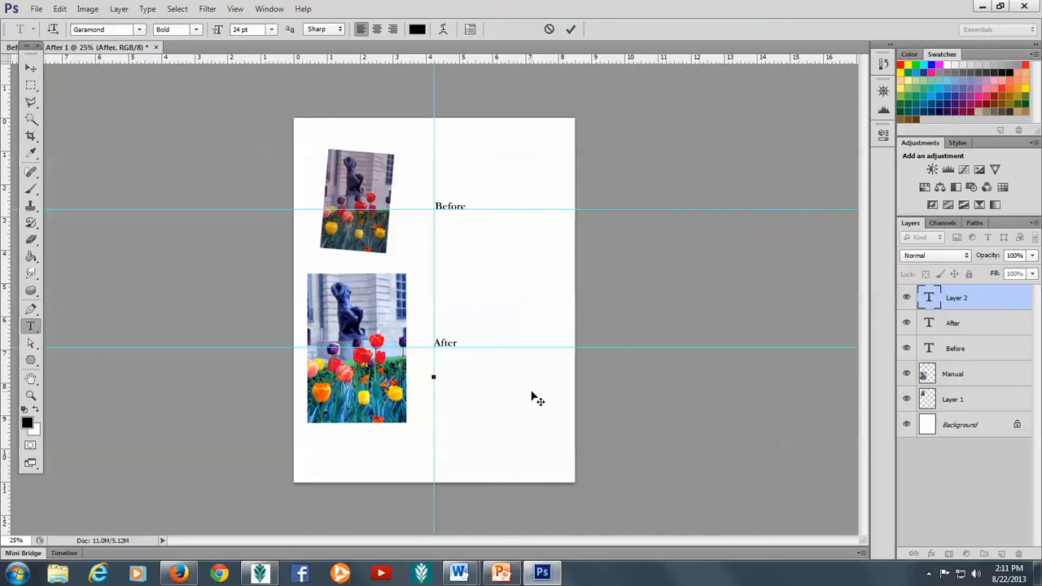
{"action": "type", "text": "Your Name"}
{"action": "key", "text": "Return"}
{"action": "type", "text": "Photoshop CA"}
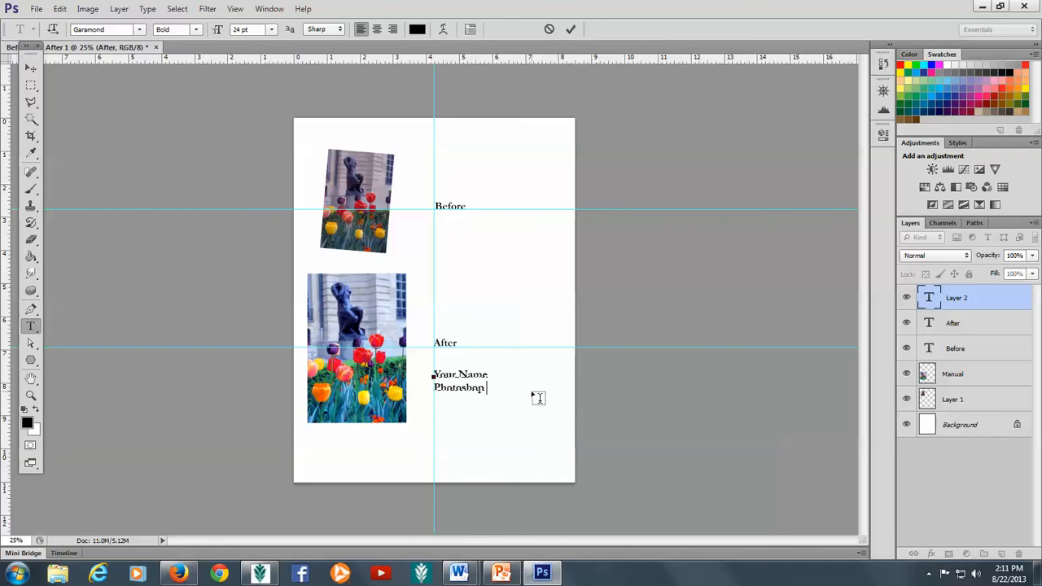
{"action": "type", "text": "B 127"}
{"action": "key", "text": "Return"}
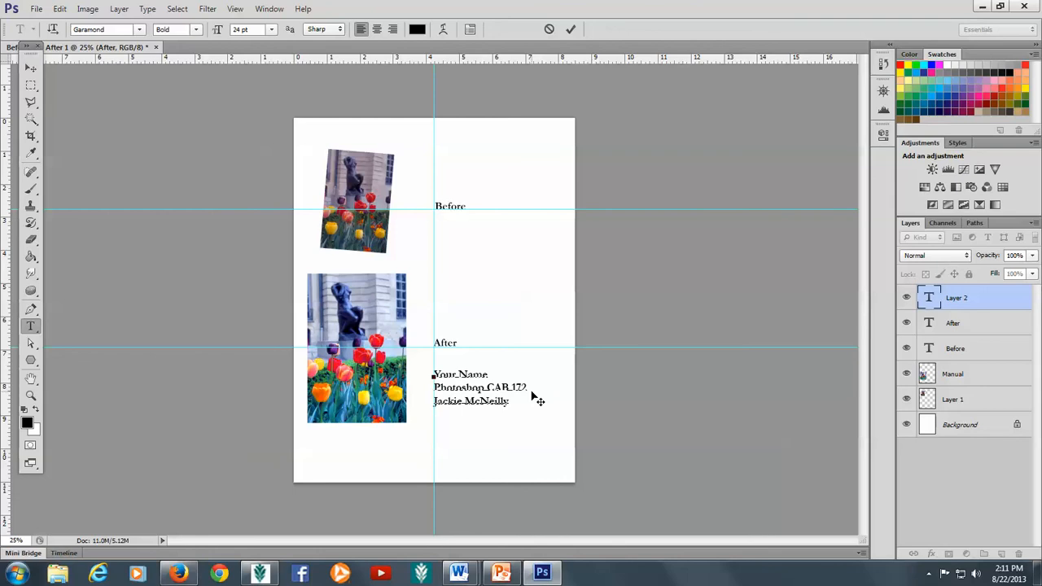
{"action": "type", "text": "Lo"}
{"action": "type", "text": "structor"}
{"action": "left_click", "coordinate": [571, 30]}
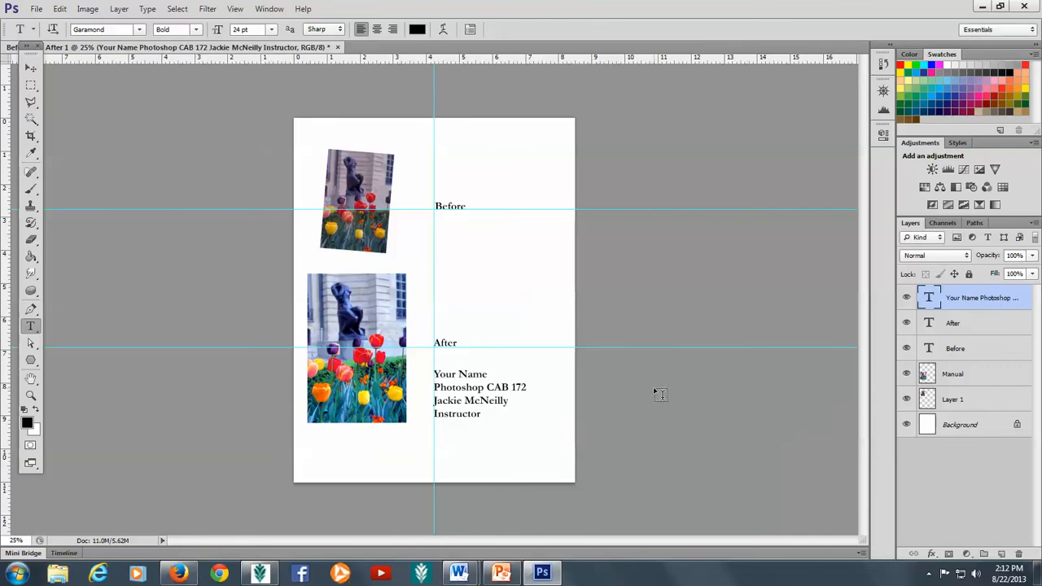